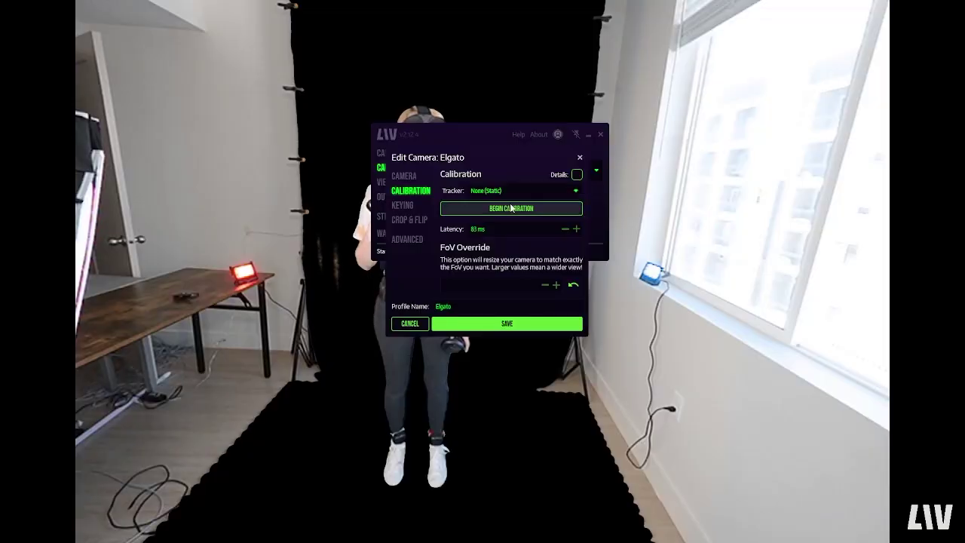
pyautogui.click(523, 214)
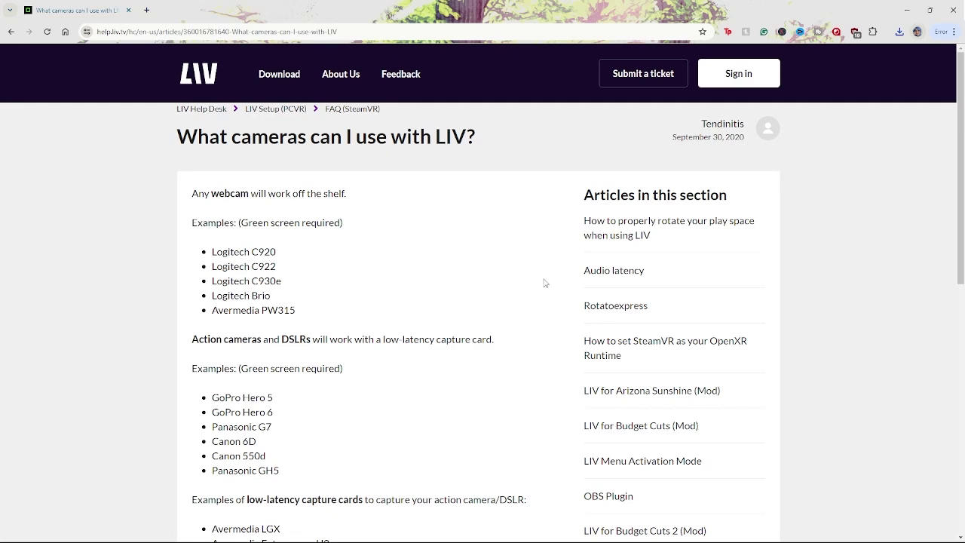
pyautogui.scroll(-1, 412, 245)
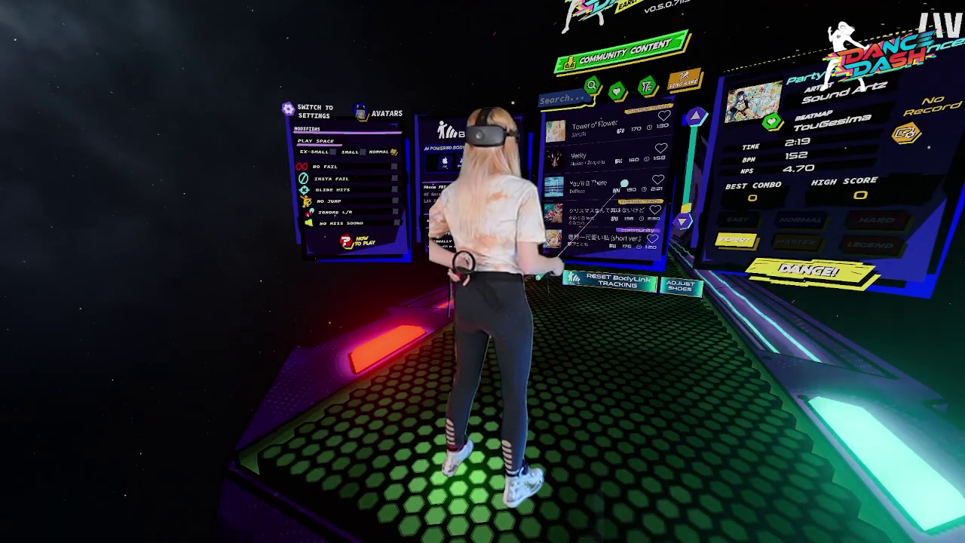
pyautogui.click(624, 184)
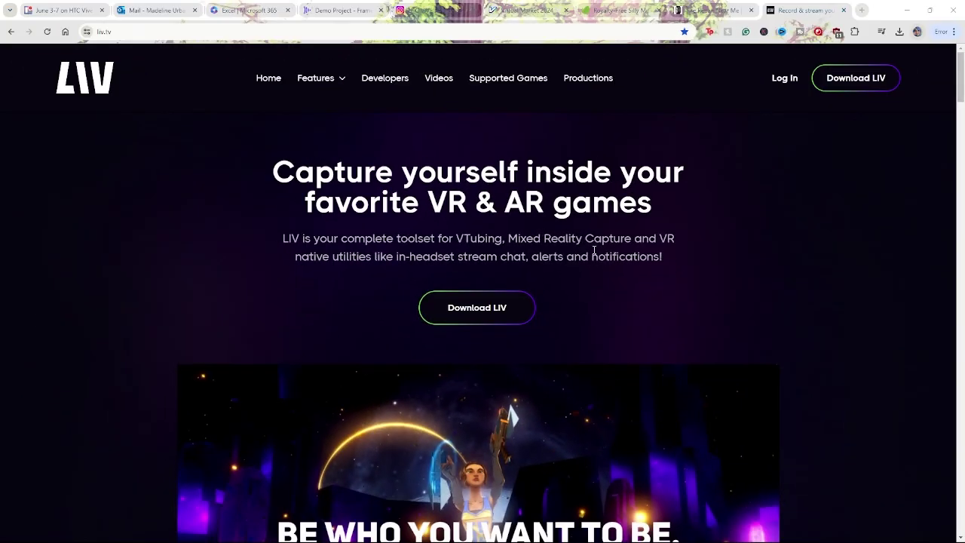
# Step: Look over the LIV home page and download the OBS Studio installer for Windows
pyautogui.scroll(-2, 595, 251)
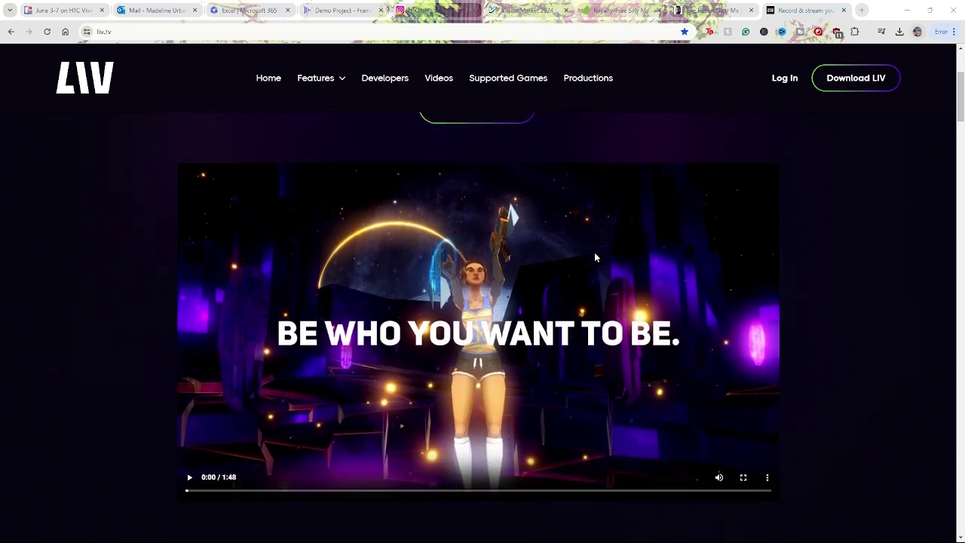
pyautogui.scroll(-2, 595, 254)
pyautogui.scroll(-3, 594, 256)
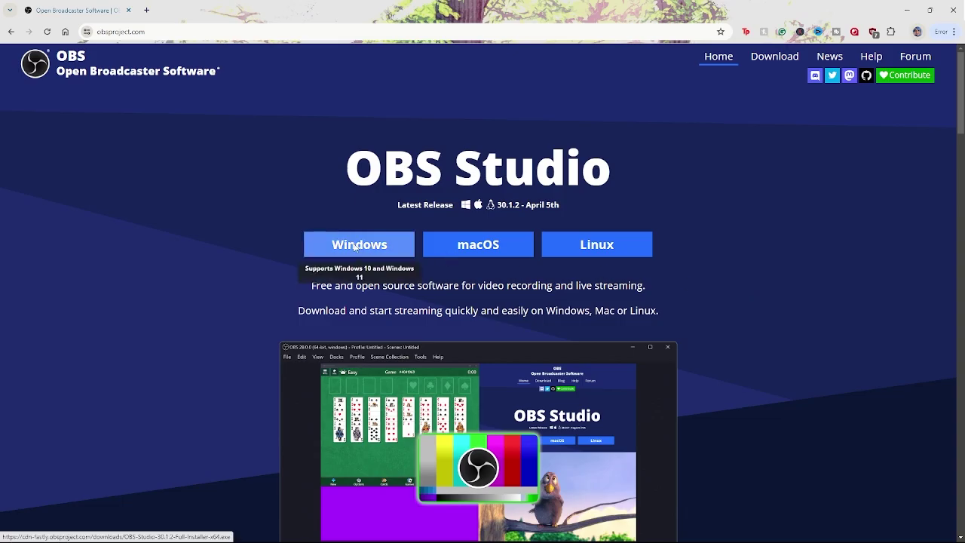
pyautogui.click(355, 247)
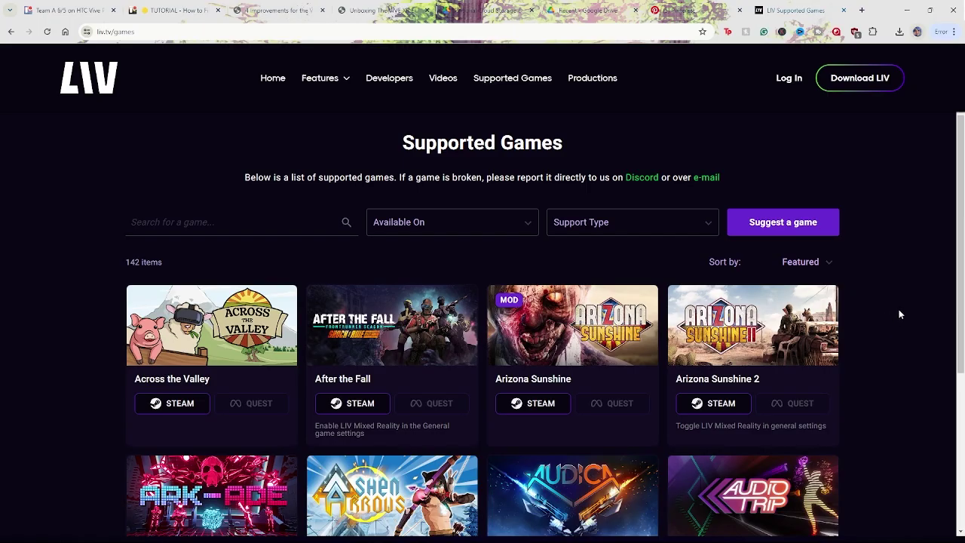
# Step: Browse LIV's supported games list and the XR Elite games on the Viveport site
pyautogui.scroll(-3, 901, 305)
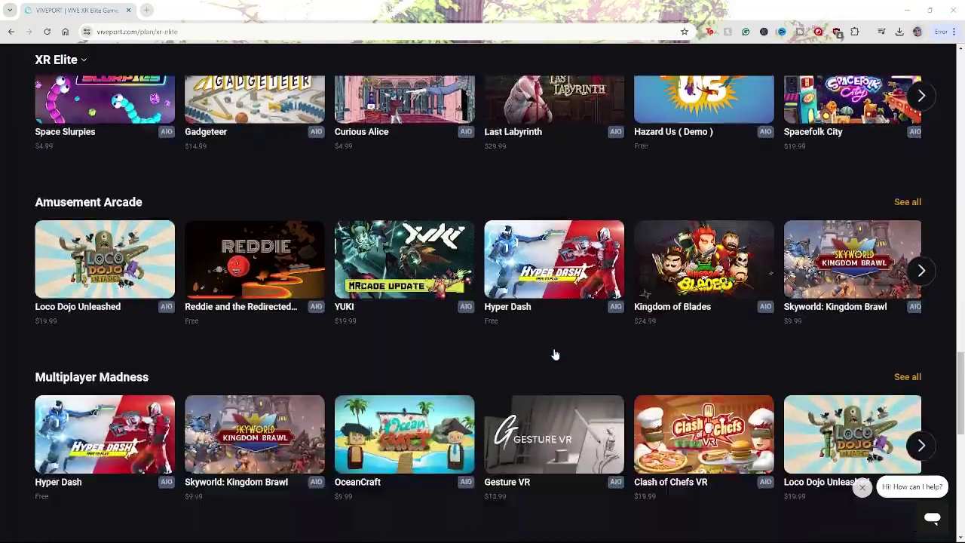
pyautogui.scroll(-2, 554, 354)
pyautogui.scroll(-5, 555, 355)
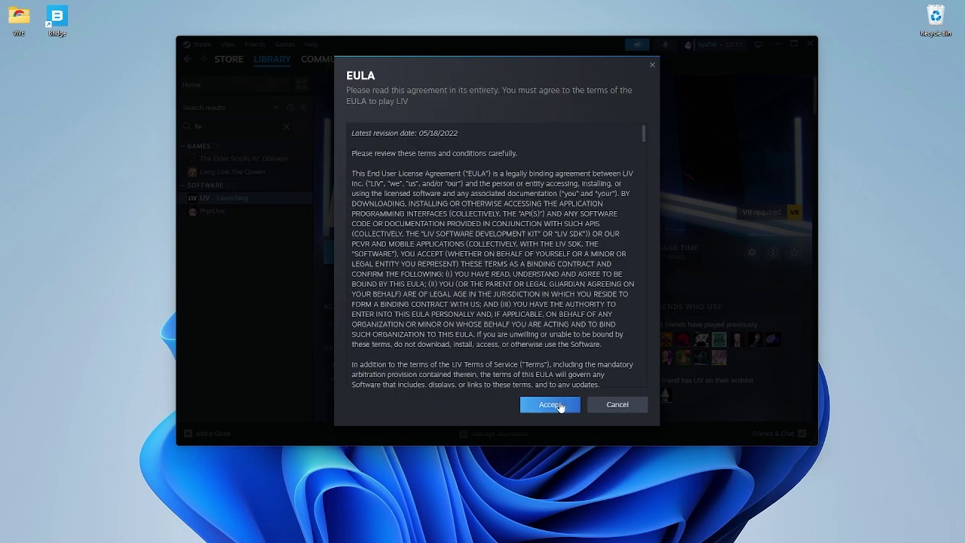
# Step: Accept the LIV EULA and start PCVR Mixed Reality Capture as a guest
pyautogui.click(559, 406)
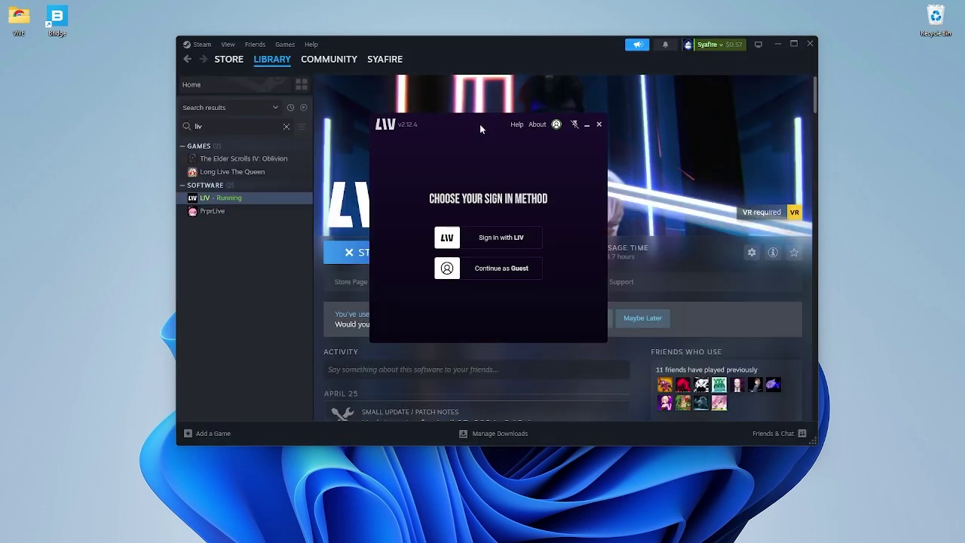
pyautogui.click(515, 276)
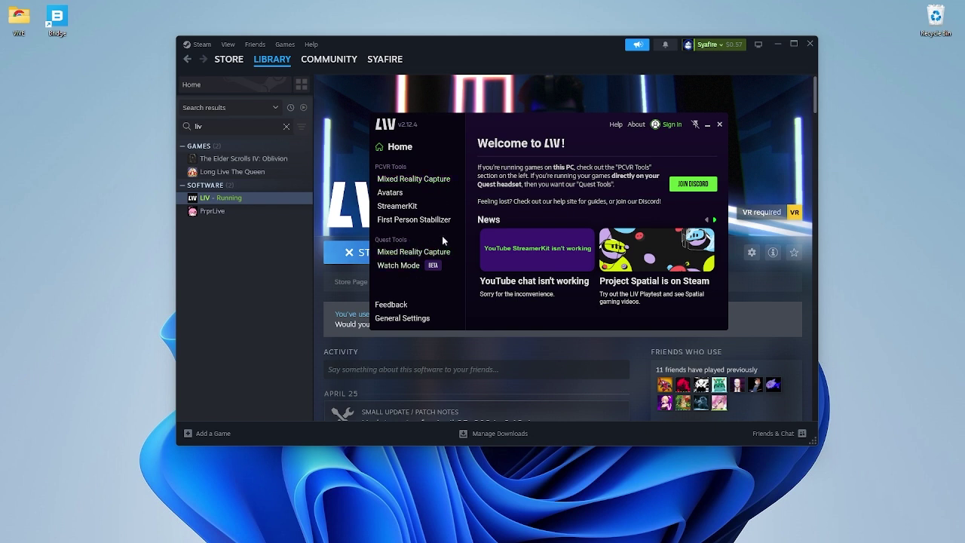
pyautogui.click(407, 178)
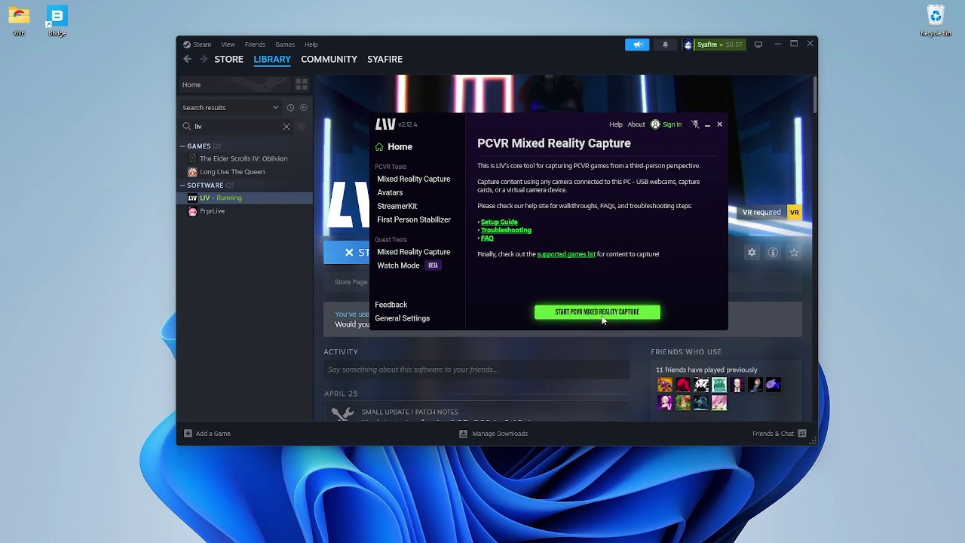
pyautogui.click(600, 316)
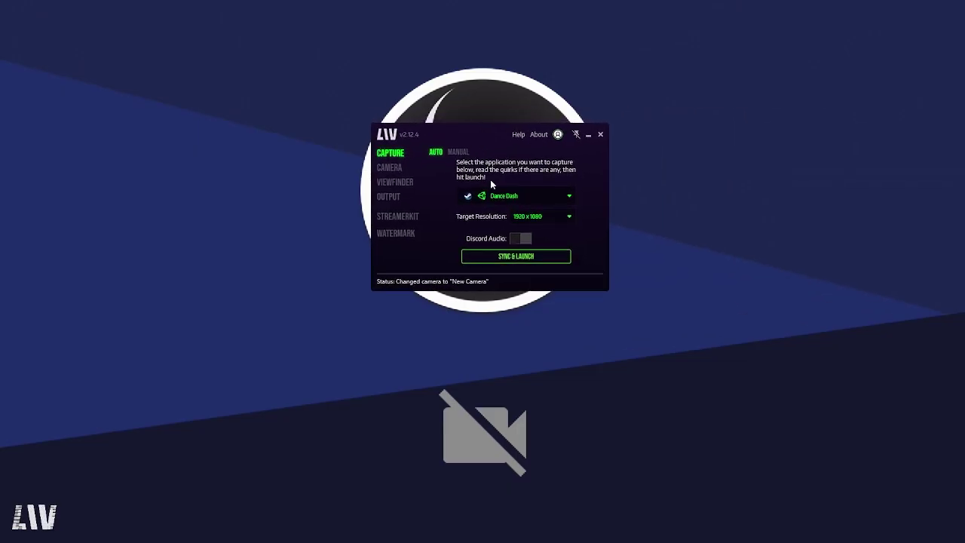
# Step: Select Dance Dash as the application to capture in LIV
pyautogui.click(511, 196)
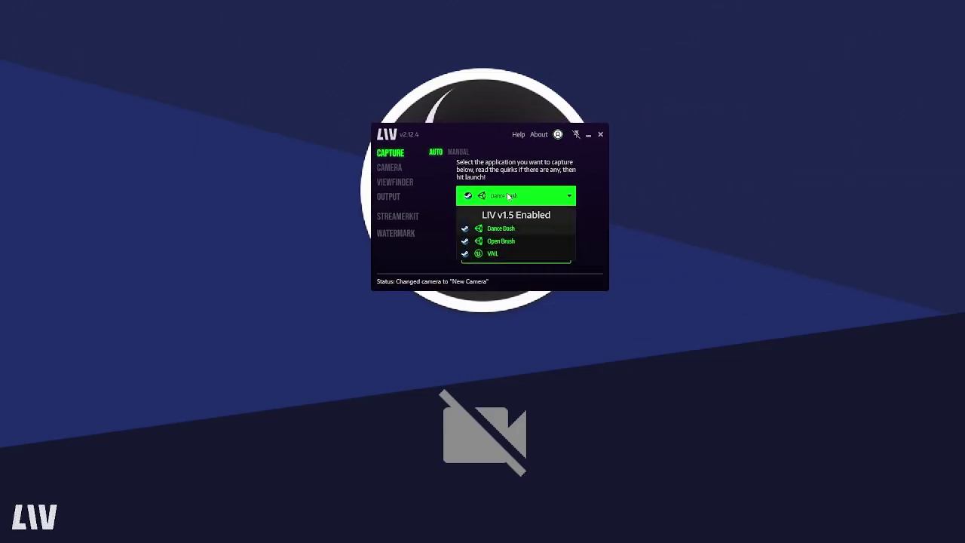
pyautogui.click(505, 230)
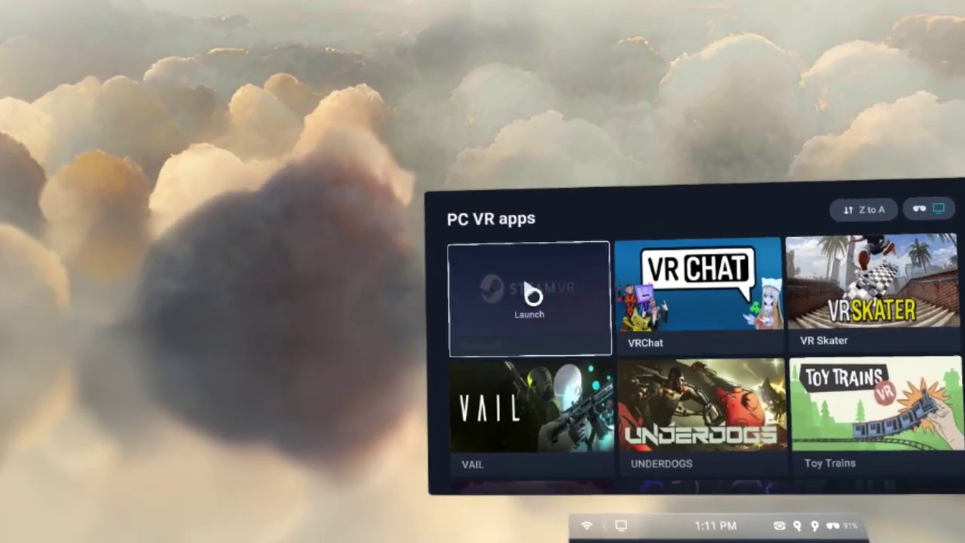
# Step: Launch SteamVR in the headset and bring up the PC desktop view
pyautogui.click(531, 295)
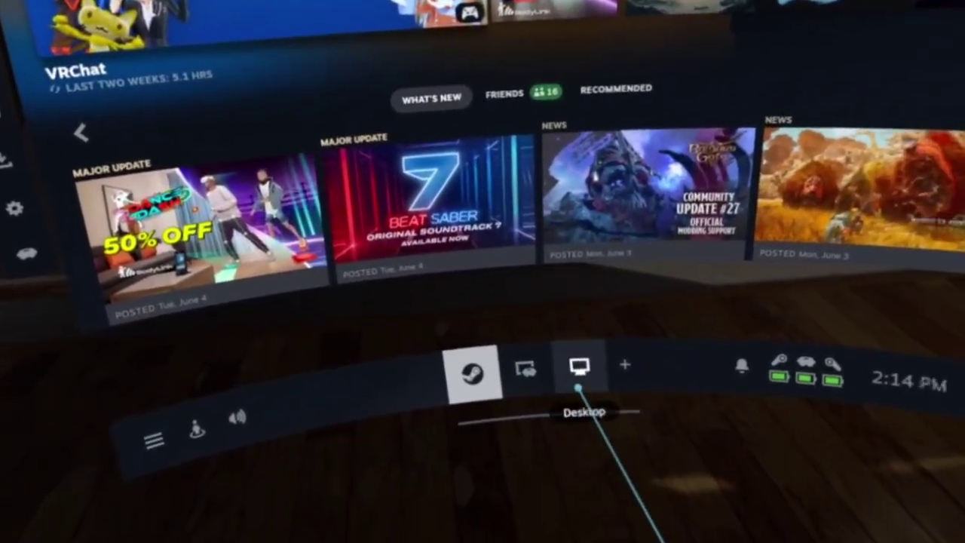
pyautogui.click(621, 369)
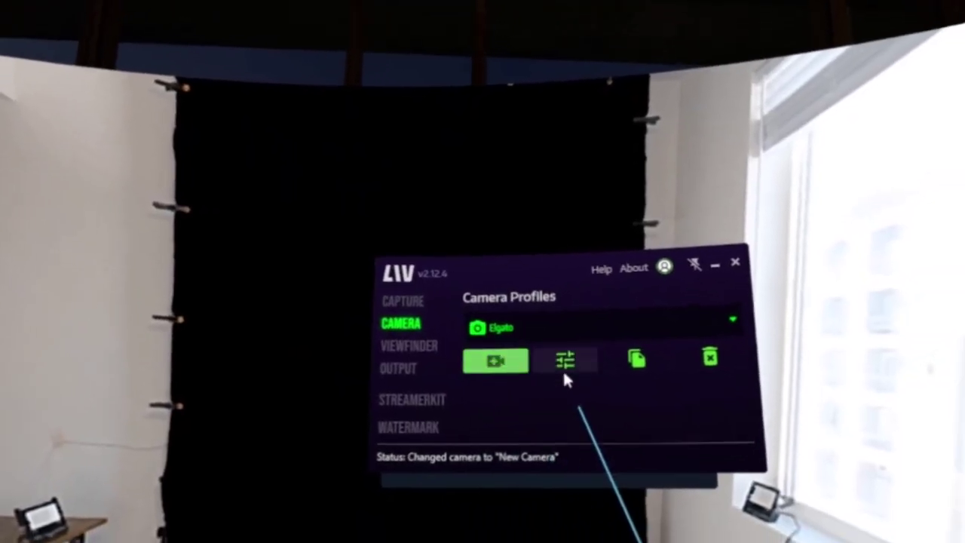
# Step: Open the calibration settings of the Elgato camera profile and begin the calibration
pyautogui.click(574, 379)
pyautogui.click(490, 352)
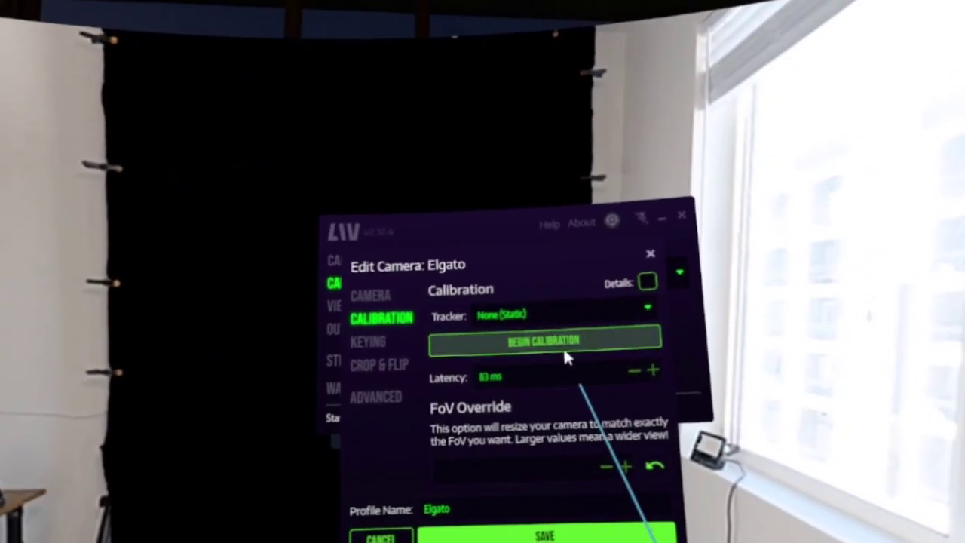
pyautogui.click(630, 352)
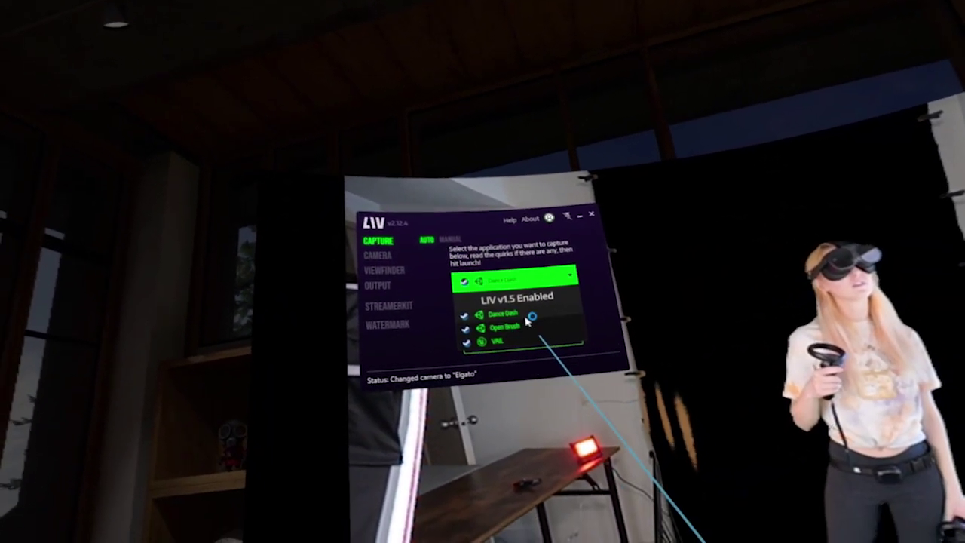
# Step: Pick the game to capture from LIV's list of LIV v1.5 enabled applications
pyautogui.click(517, 331)
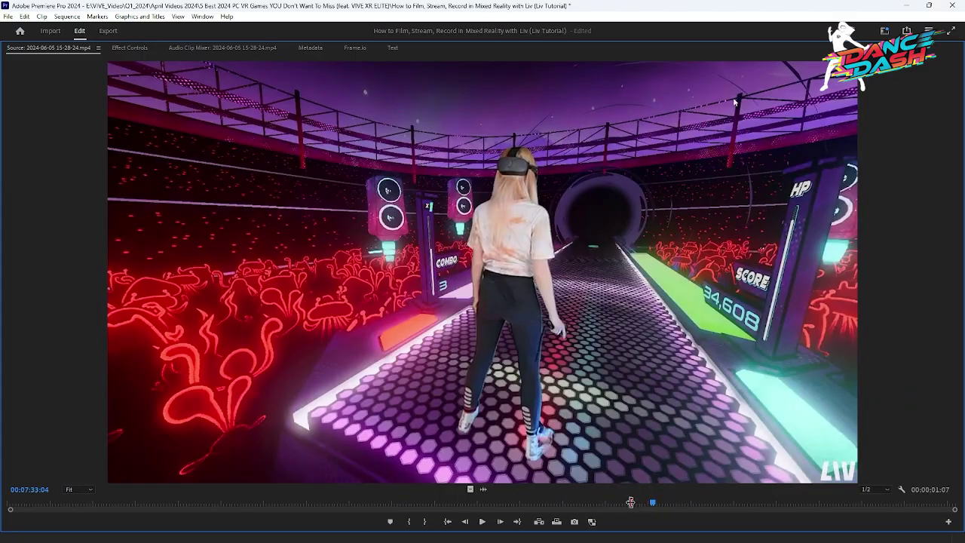
# Step: Play the recorded Dance Dash mixed reality clip in Premiere Pro
pyautogui.press('space')
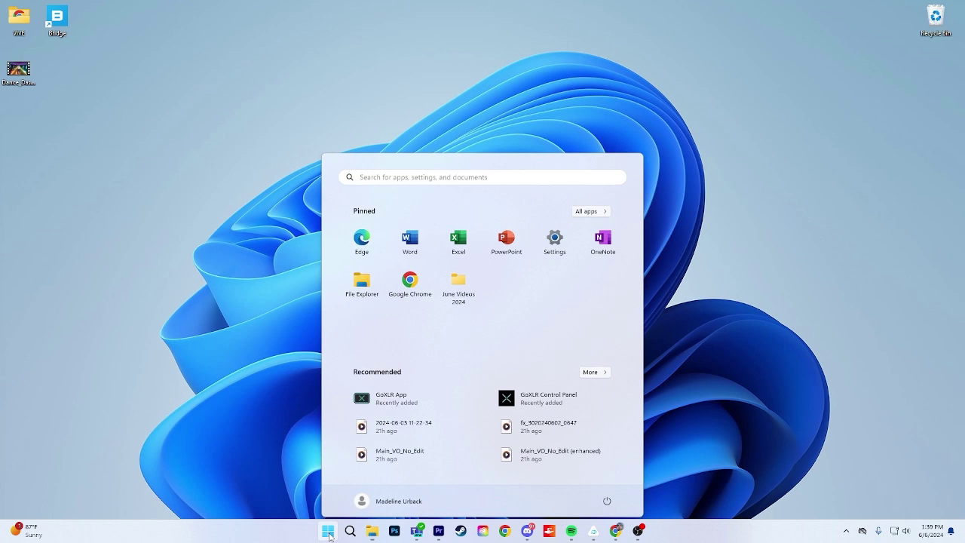
# Step: Open OBS and add a scene named Test and a game capture source named LIV
pyautogui.write('obs')
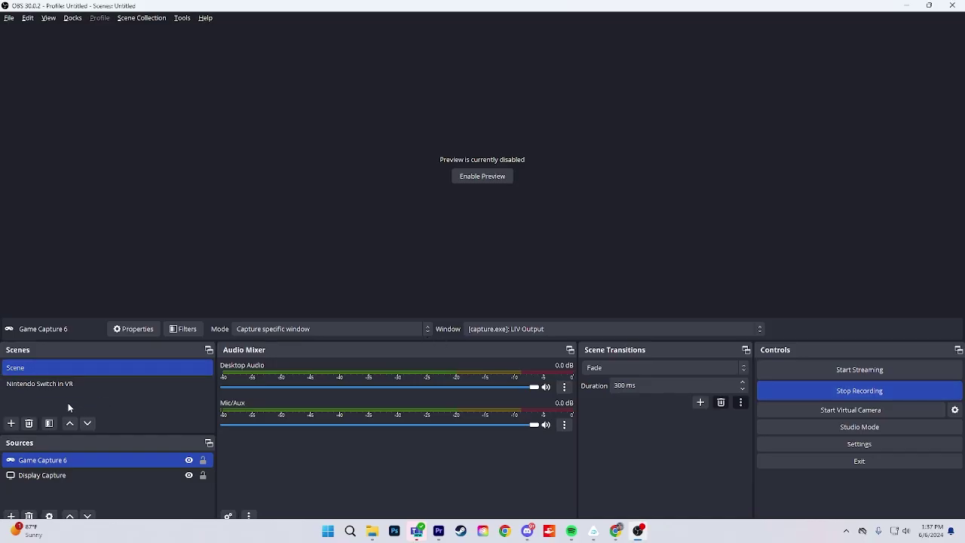
pyautogui.click(18, 426)
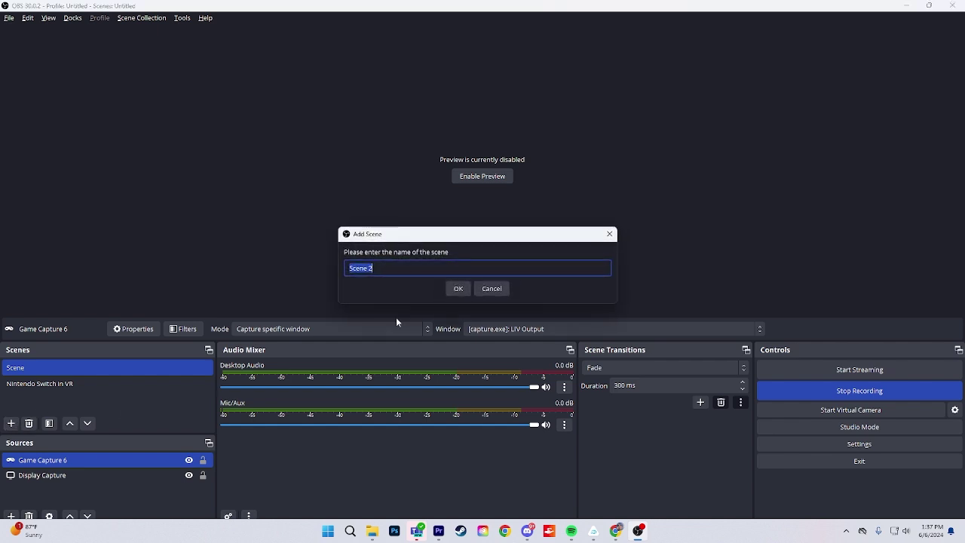
pyautogui.click(12, 516)
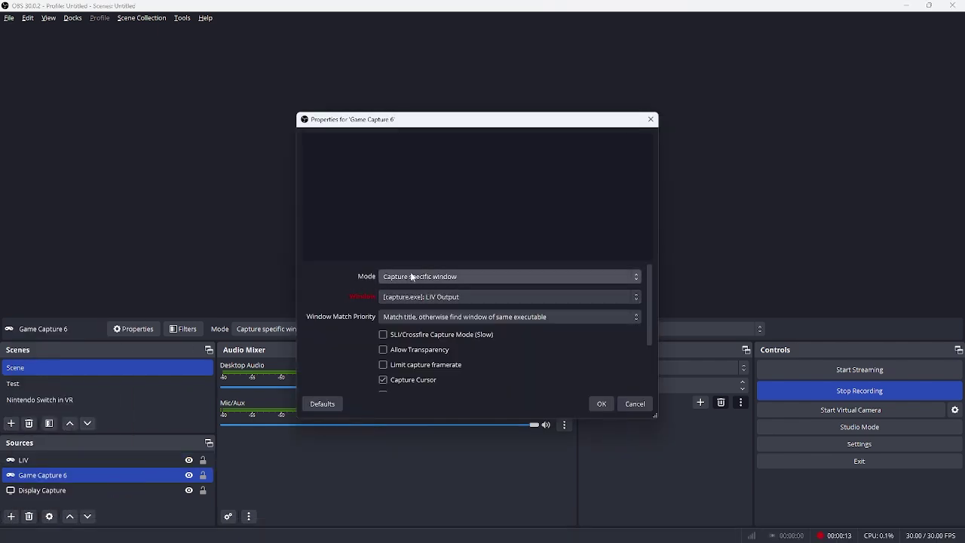
# Step: Set the game capture source to capture a specific window, [capture.exe]: LIV Output
pyautogui.click(411, 276)
pyautogui.click(411, 306)
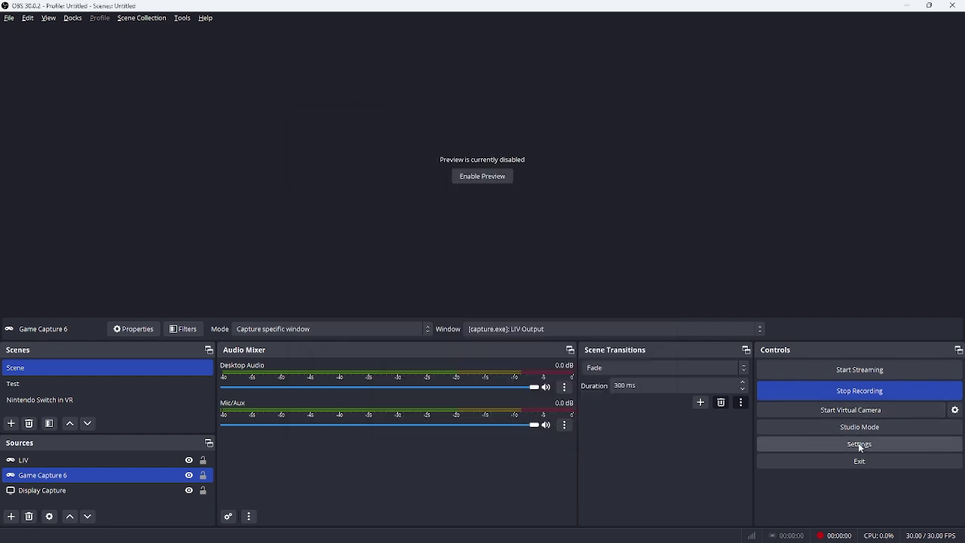
# Step: Review the streaming and recording options in the OBS Output settings
pyautogui.click(858, 445)
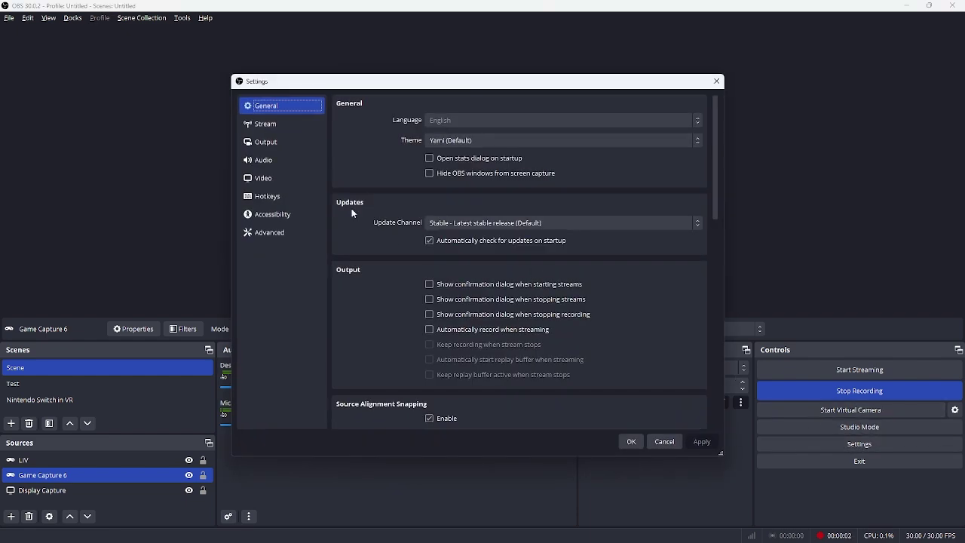
pyautogui.click(286, 144)
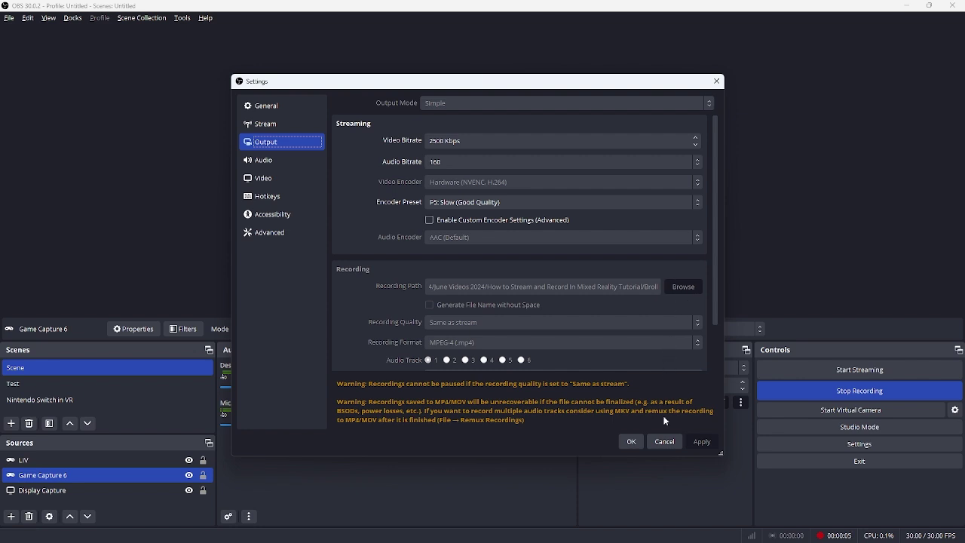
pyautogui.click(663, 441)
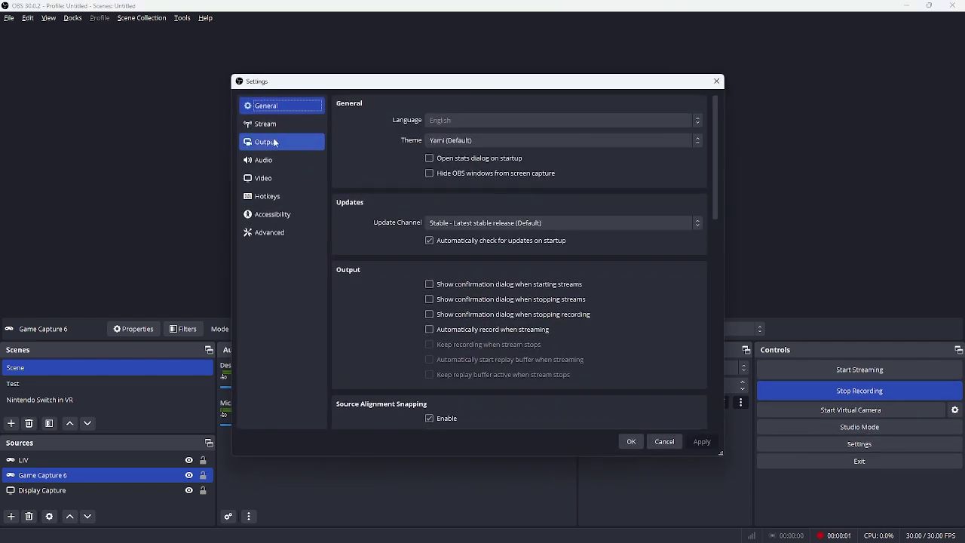
# Step: Choose Twitch as the streaming service in OBS and use a stream key for it
pyautogui.click(273, 124)
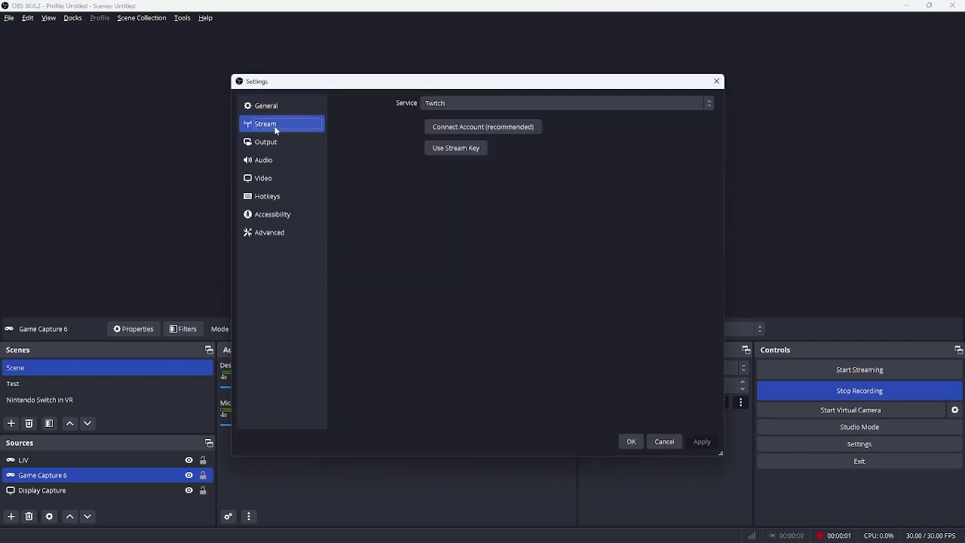
pyautogui.click(457, 106)
pyautogui.click(462, 109)
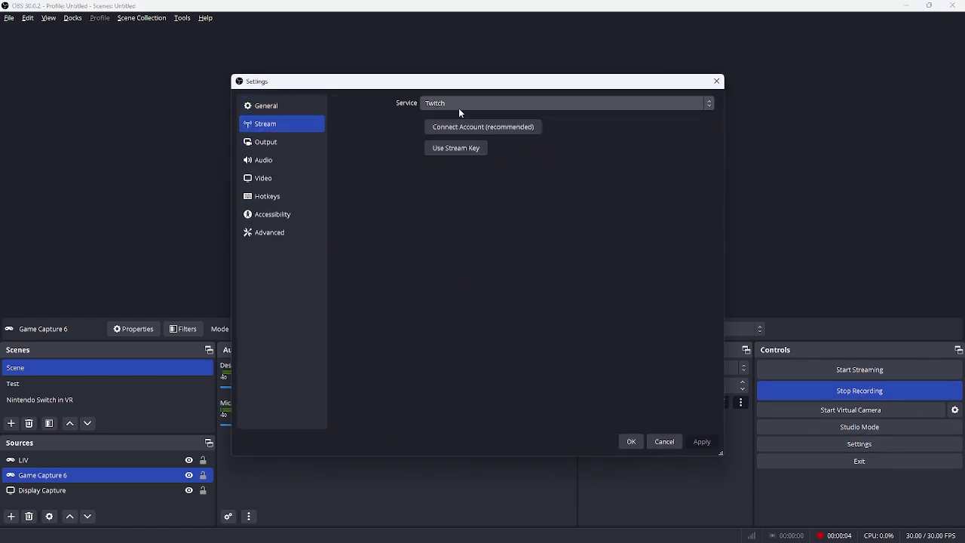
pyautogui.click(454, 149)
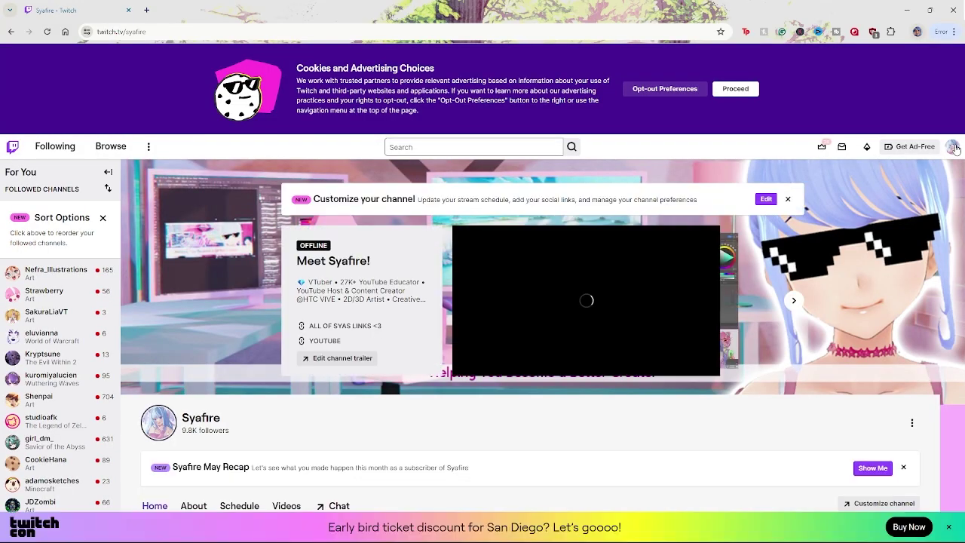
# Step: Switch to Twitch in the browser and open the Stream settings of the Creator Dashboard
pyautogui.click(953, 147)
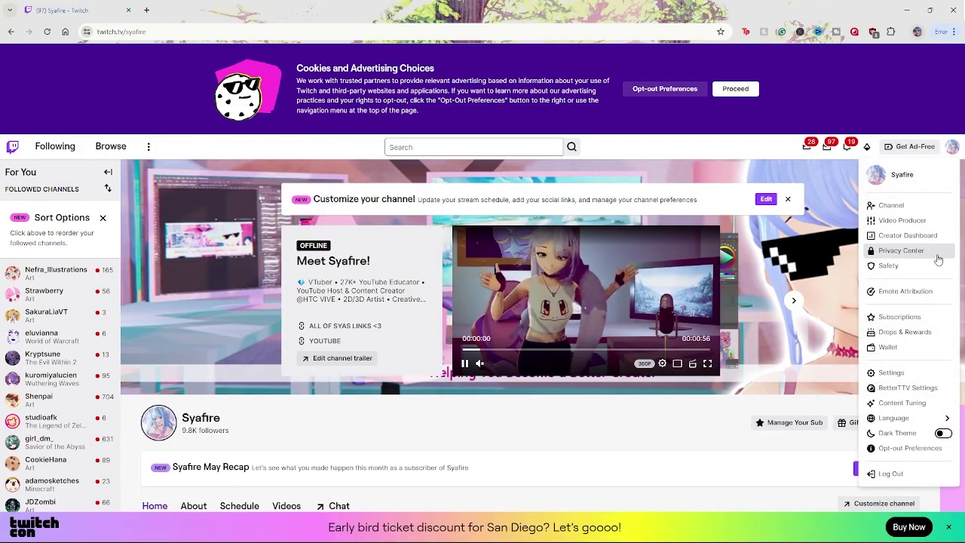
pyautogui.click(905, 233)
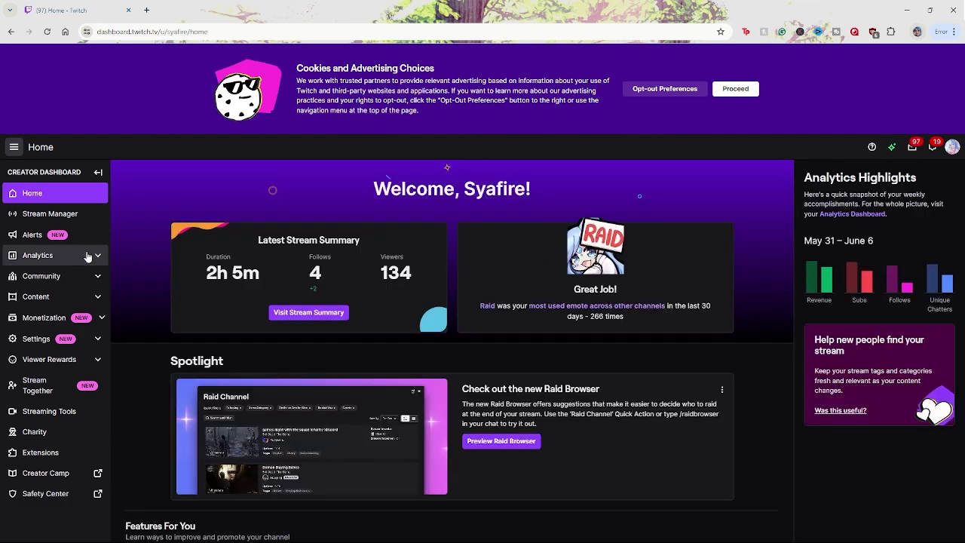
pyautogui.click(49, 411)
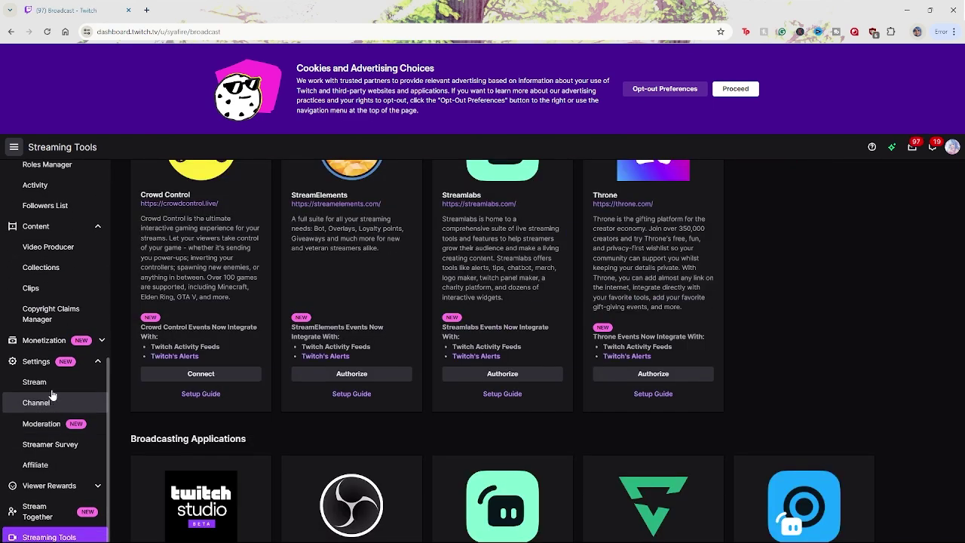
pyautogui.click(36, 381)
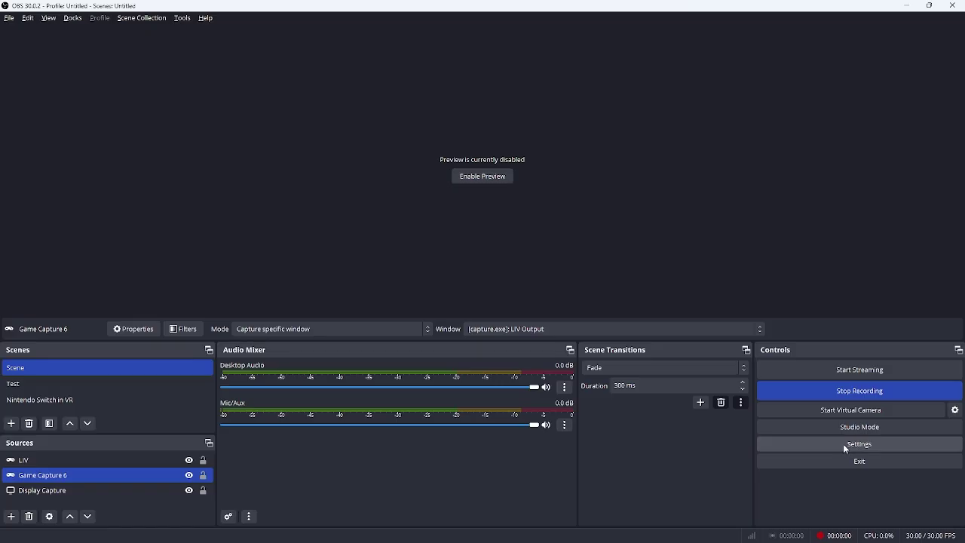
# Step: Switch back to OBS and open the Twitch stream key entry in the Stream settings
pyautogui.click(843, 444)
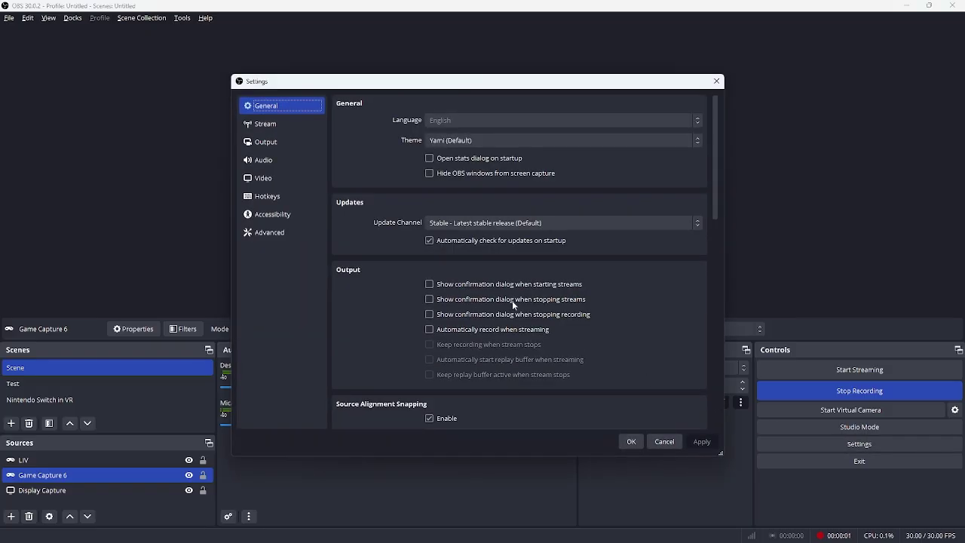
pyautogui.click(272, 124)
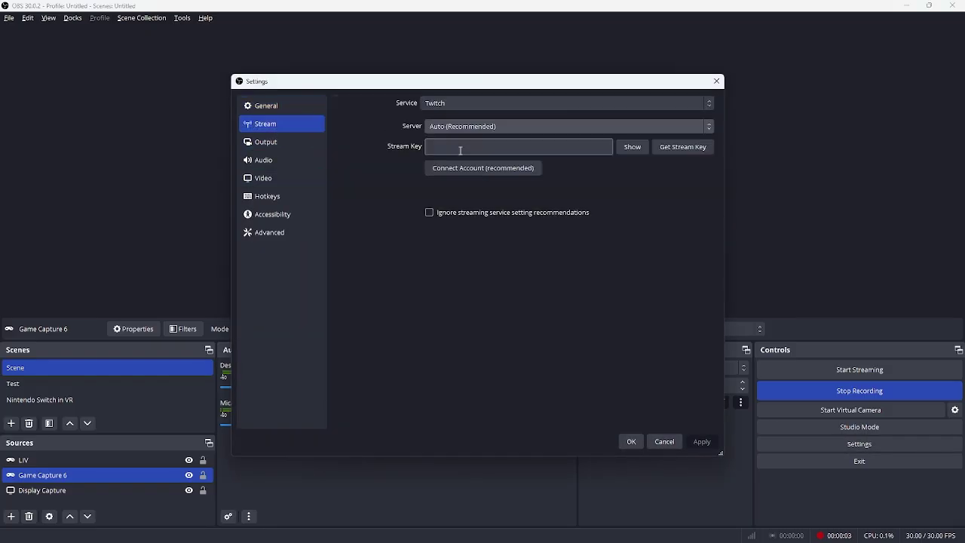